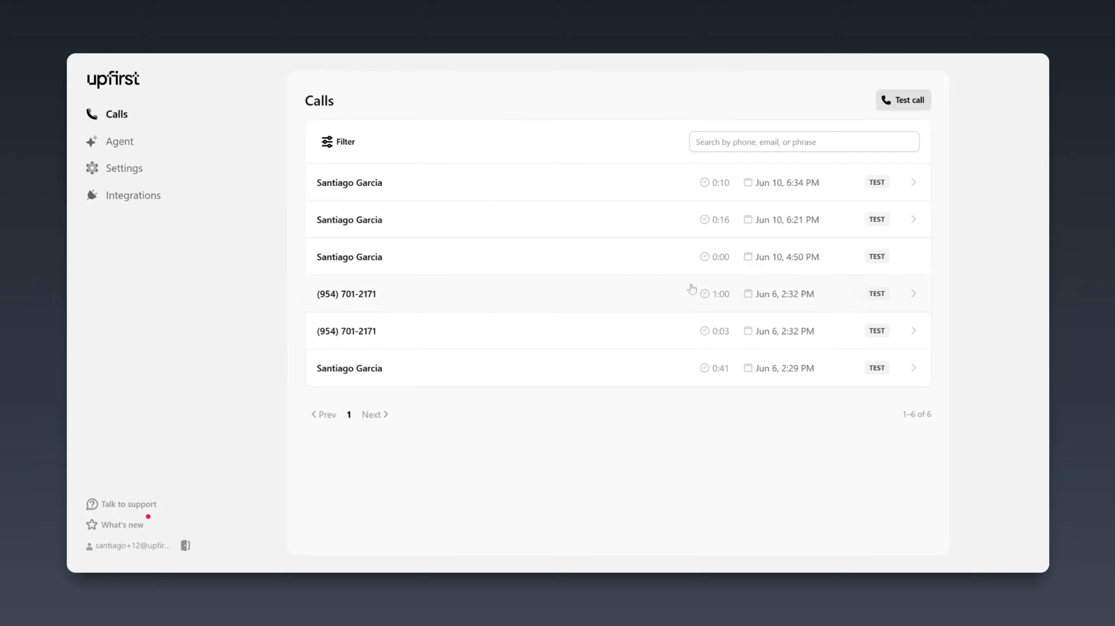
# Open the agent's Knowledge page
pyautogui.click(166, 147)
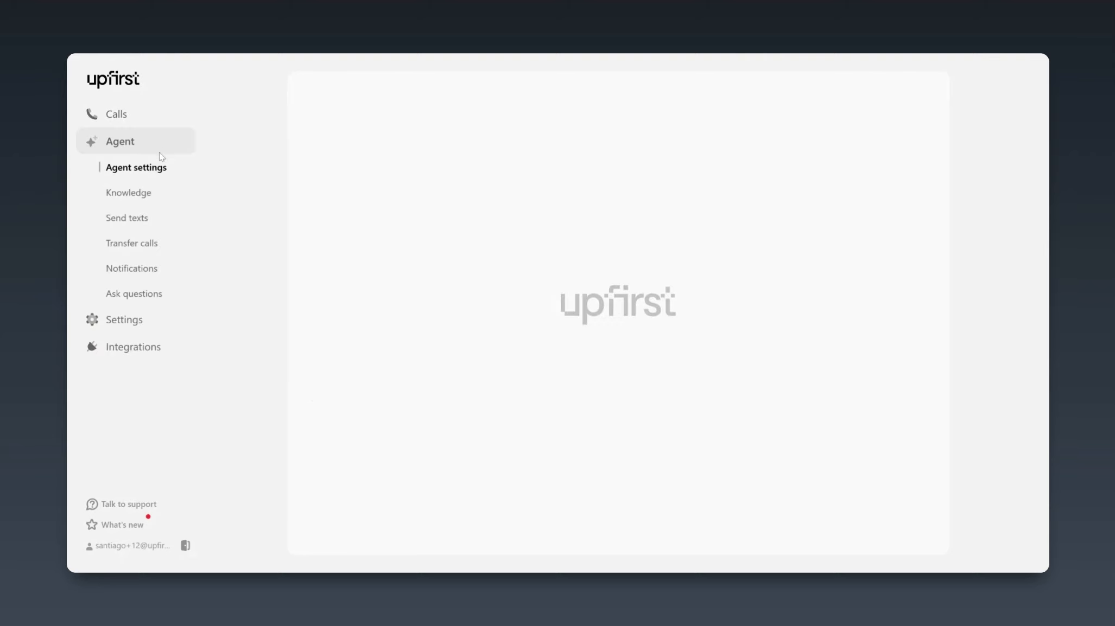
pyautogui.click(154, 198)
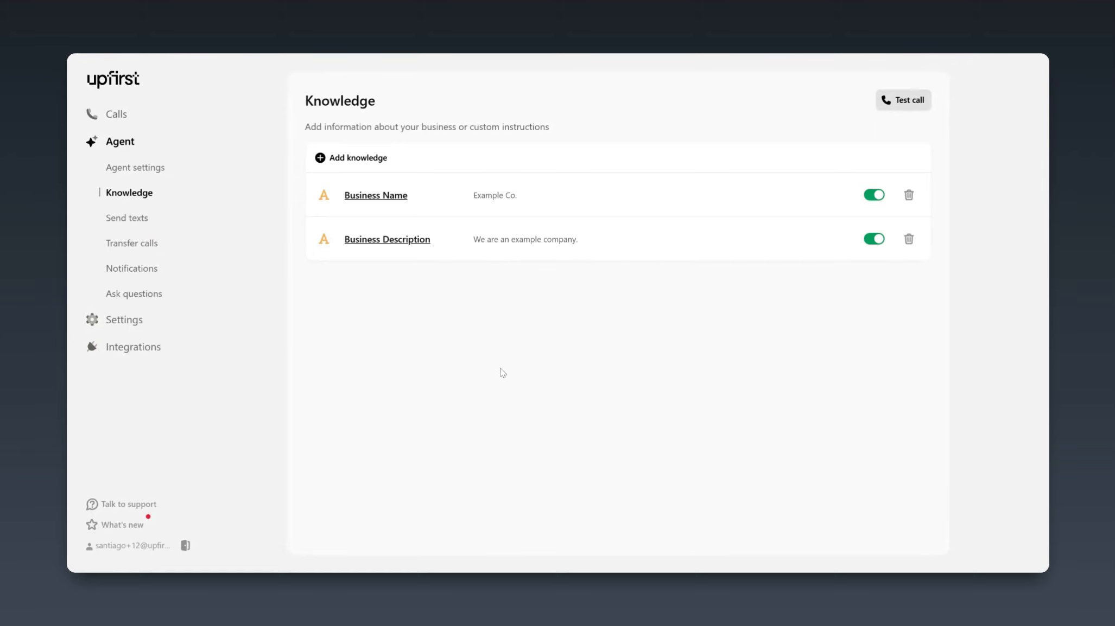
# Start a custom knowledge entry titled "Pricing and plans"
pyautogui.click(362, 162)
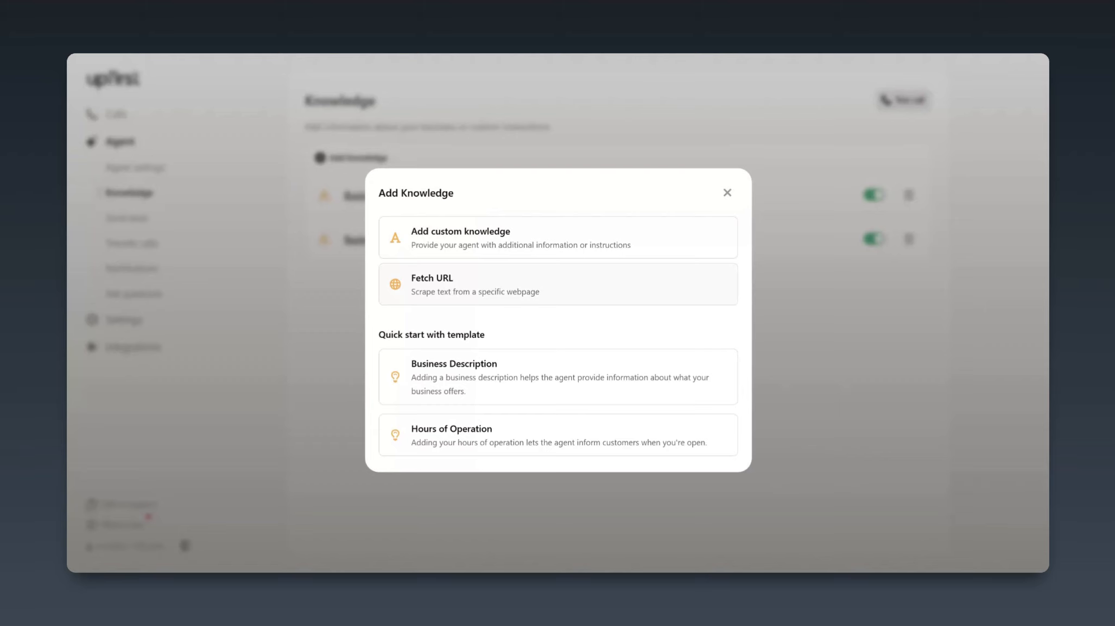
pyautogui.click(514, 252)
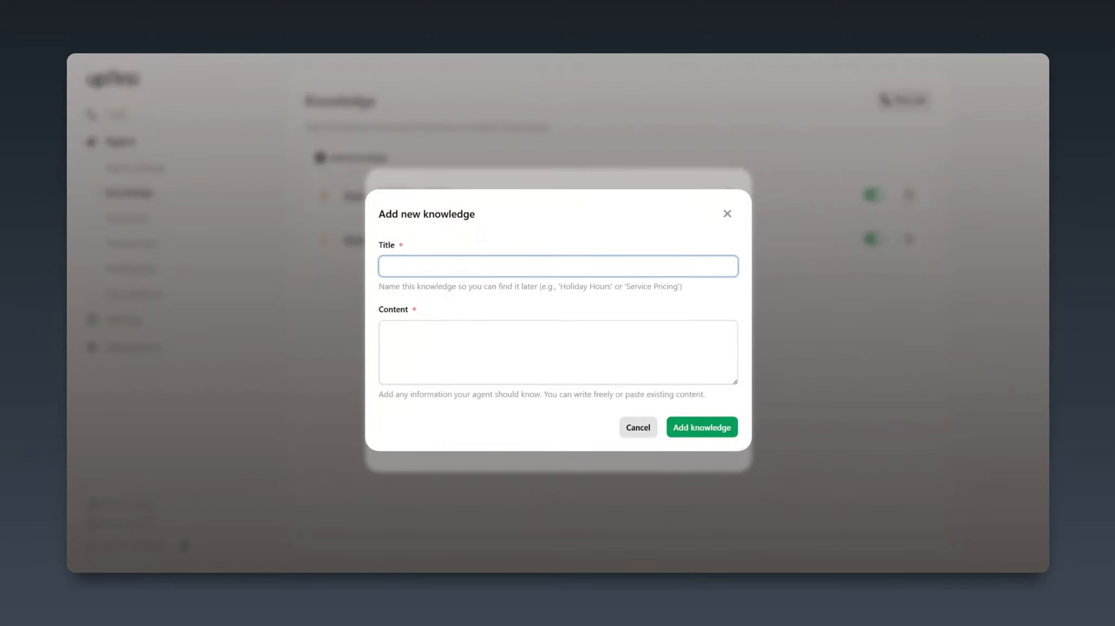
pyautogui.write('Pricing and plans')
pyautogui.click(490, 326)
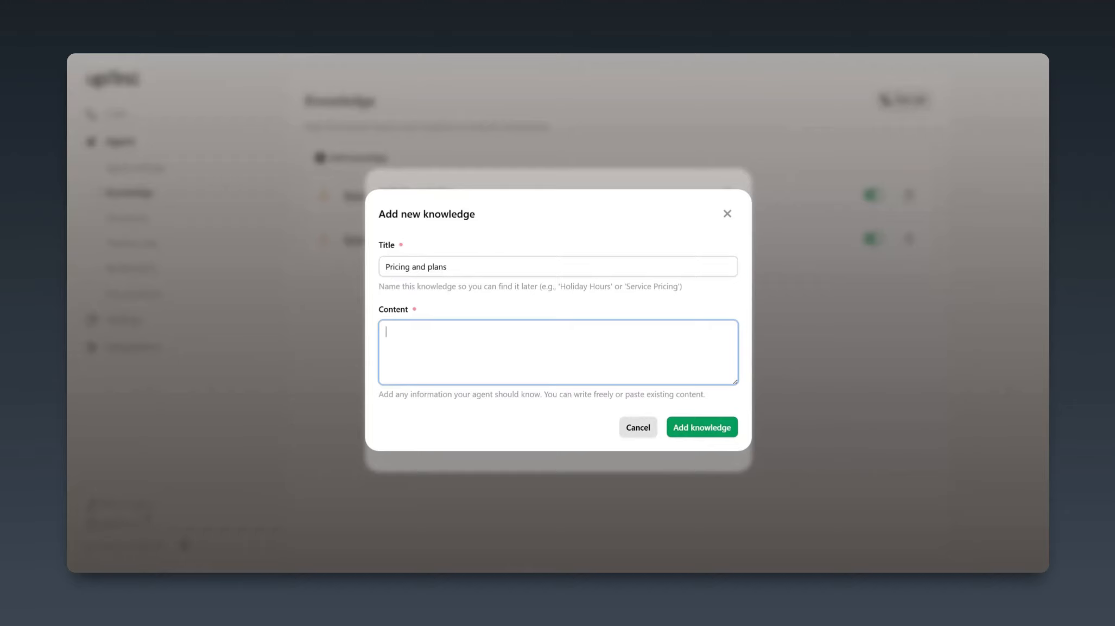
# Enter the content "Our starter plans starts at $24.95 per month for 30 calls." and add the pricing entry
pyautogui.write('Our starter plans starts at $24.95 p')
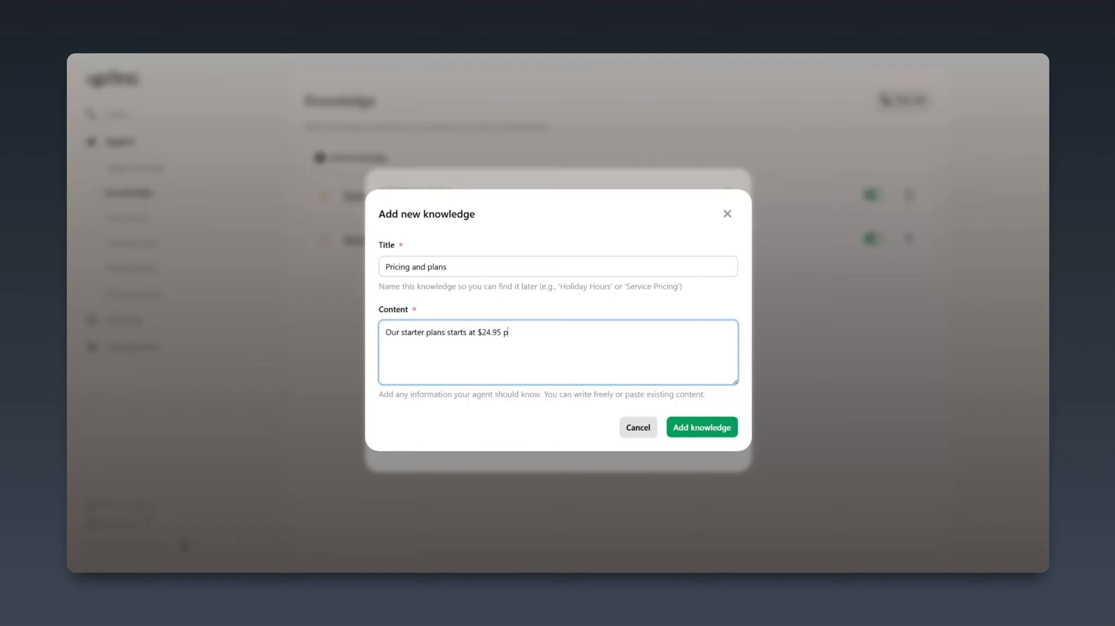
pyautogui.write('er month for 30 calls.')
pyautogui.click(689, 433)
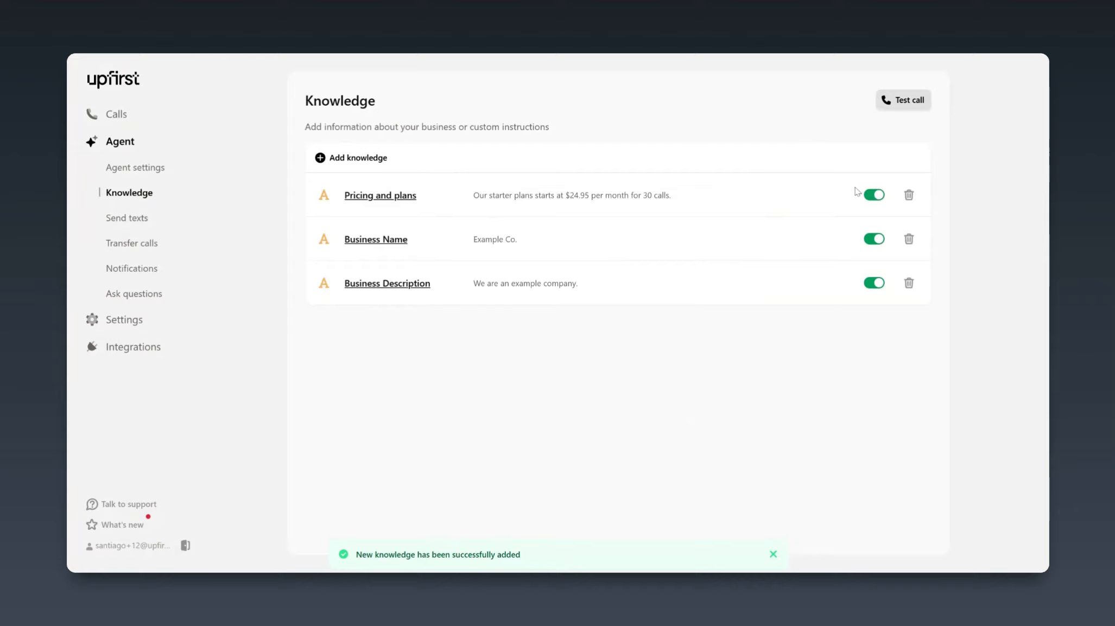
# Delete the "Pricing and plans" knowledge entry
pyautogui.click(908, 195)
pyautogui.click(725, 356)
pyautogui.click(379, 161)
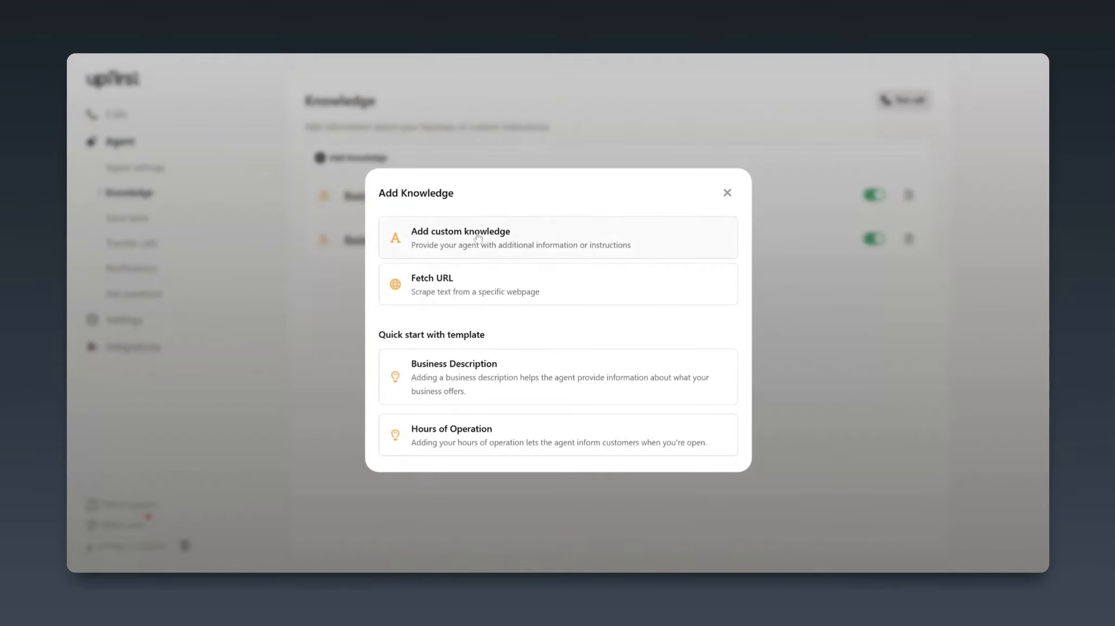
pyautogui.click(484, 287)
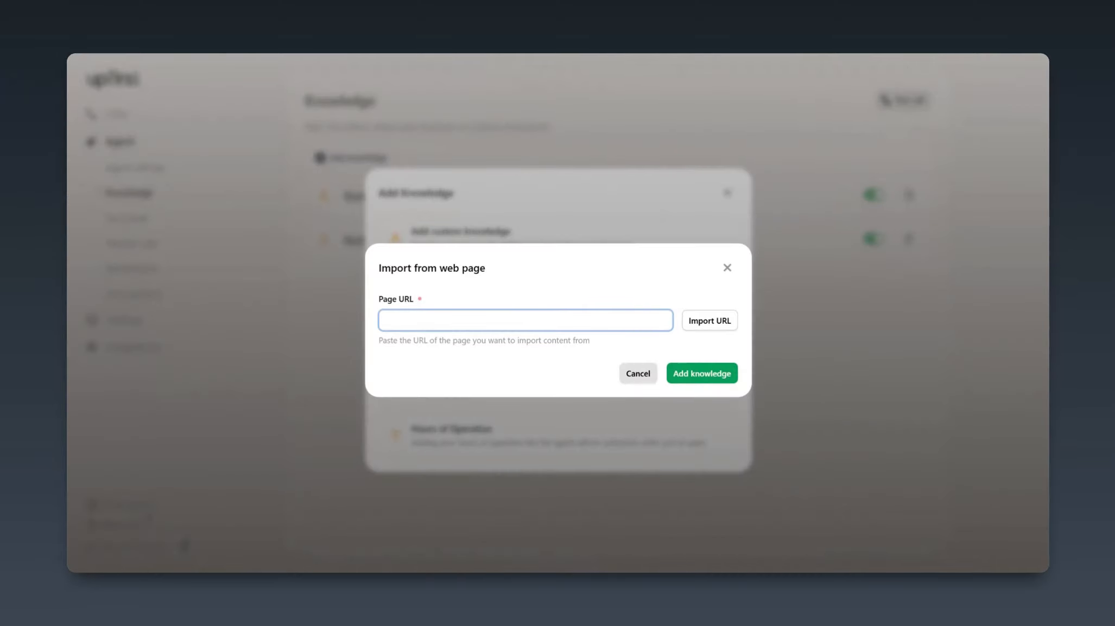
pyautogui.write('https://upfirst.ai/pricing')
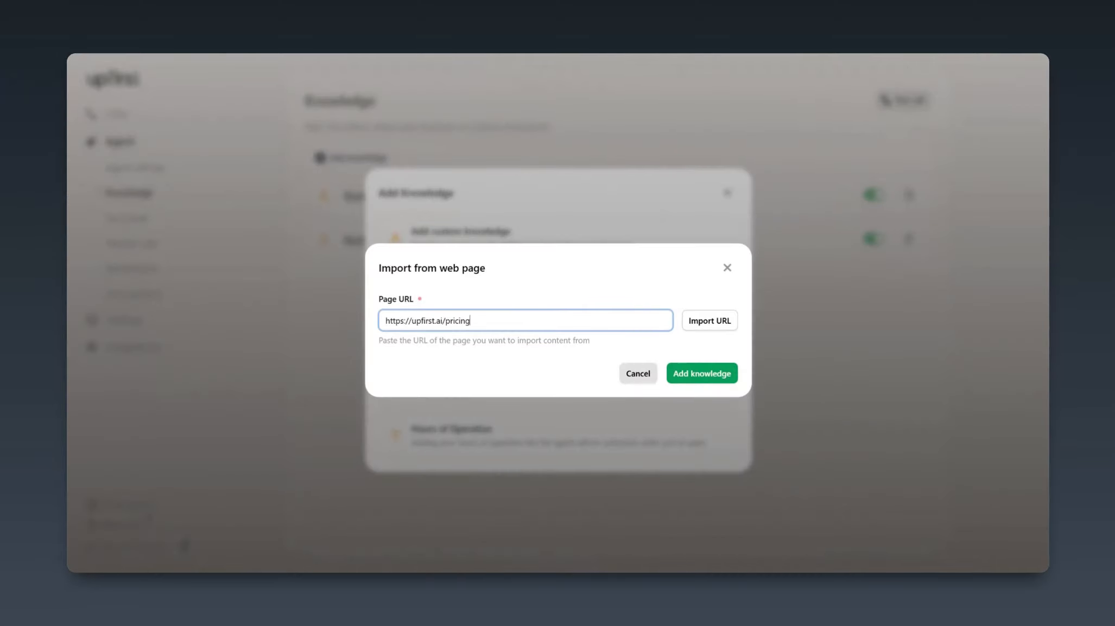
pyautogui.click(710, 325)
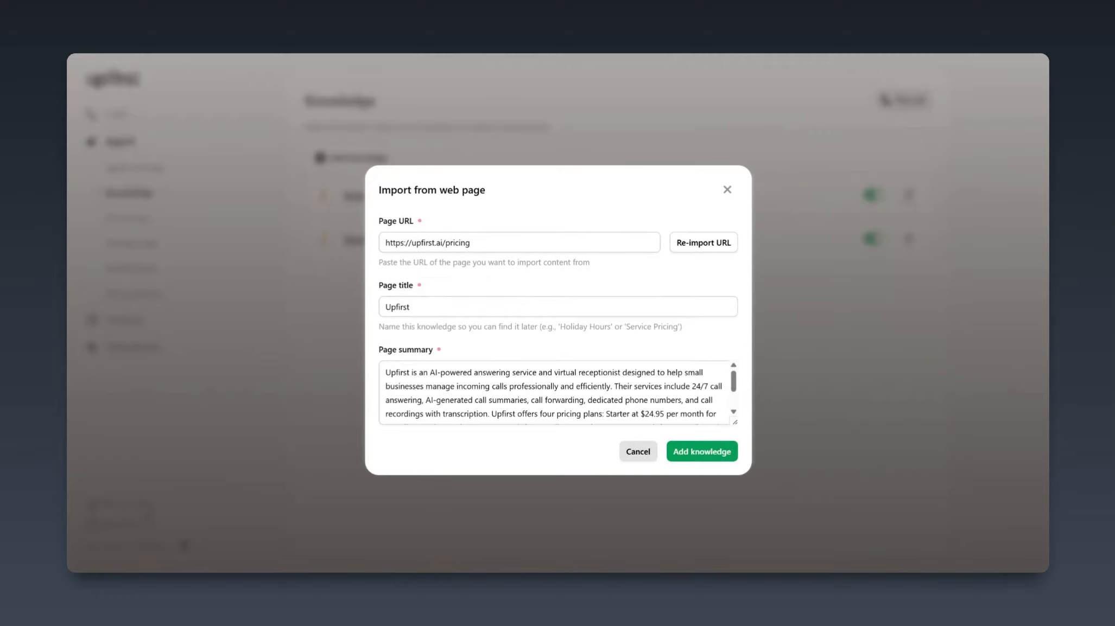
# Retitle the imported page as "Pricing", enlarge its summary field to review the text, and add it to the knowledge
pyautogui.click(579, 310)
pyautogui.hotkey('ctrl', 'a')
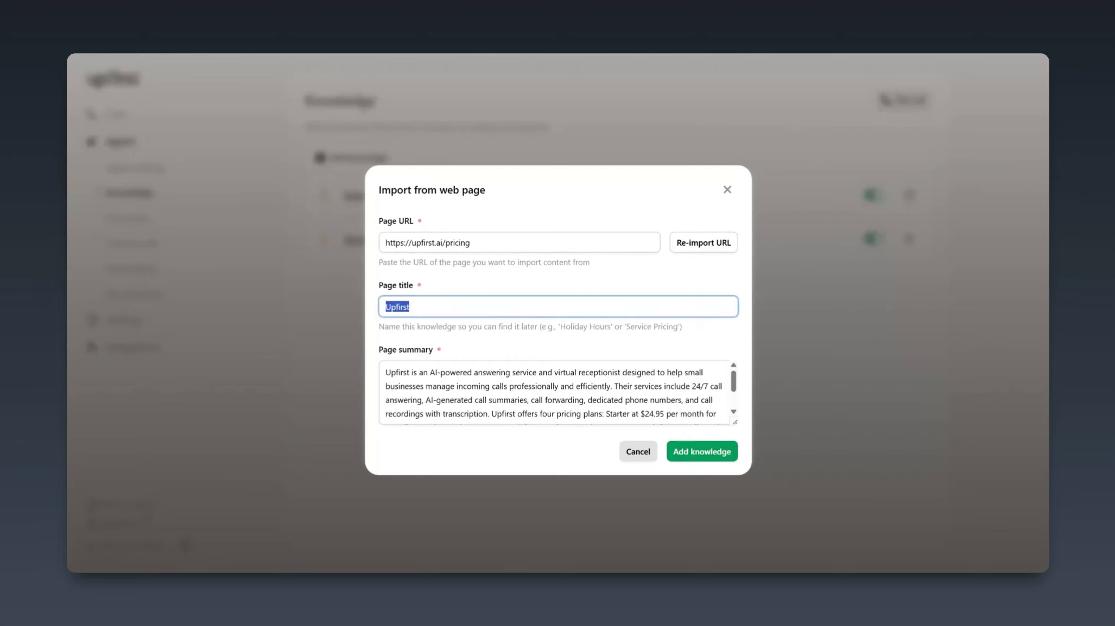
pyautogui.write('Pricing')
pyautogui.moveTo(735, 422); pyautogui.dragTo(736, 473)
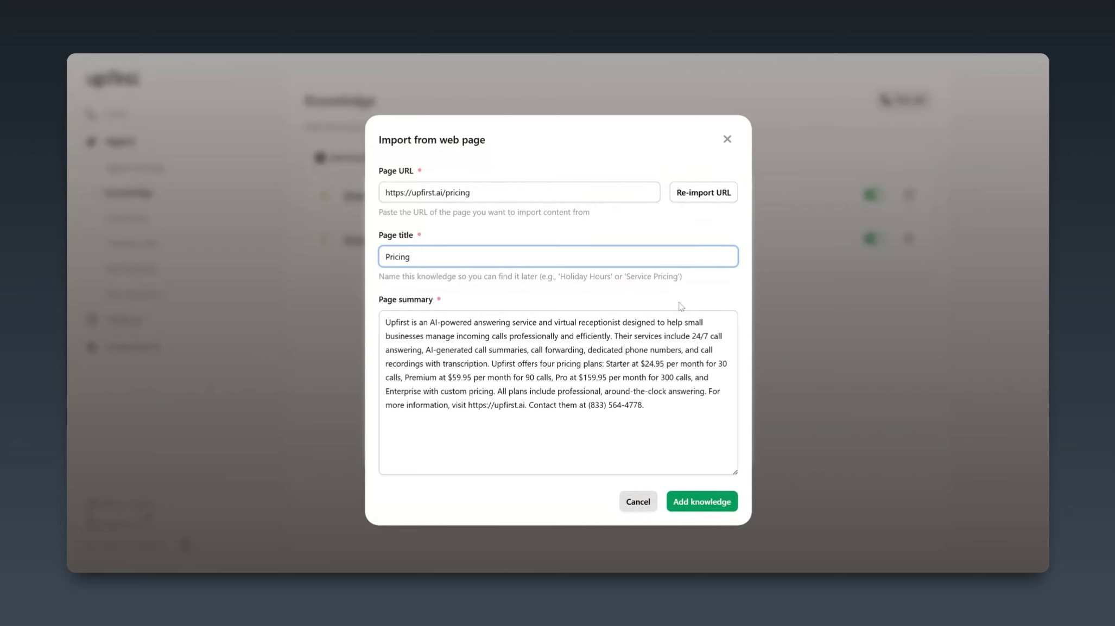
pyautogui.click(729, 504)
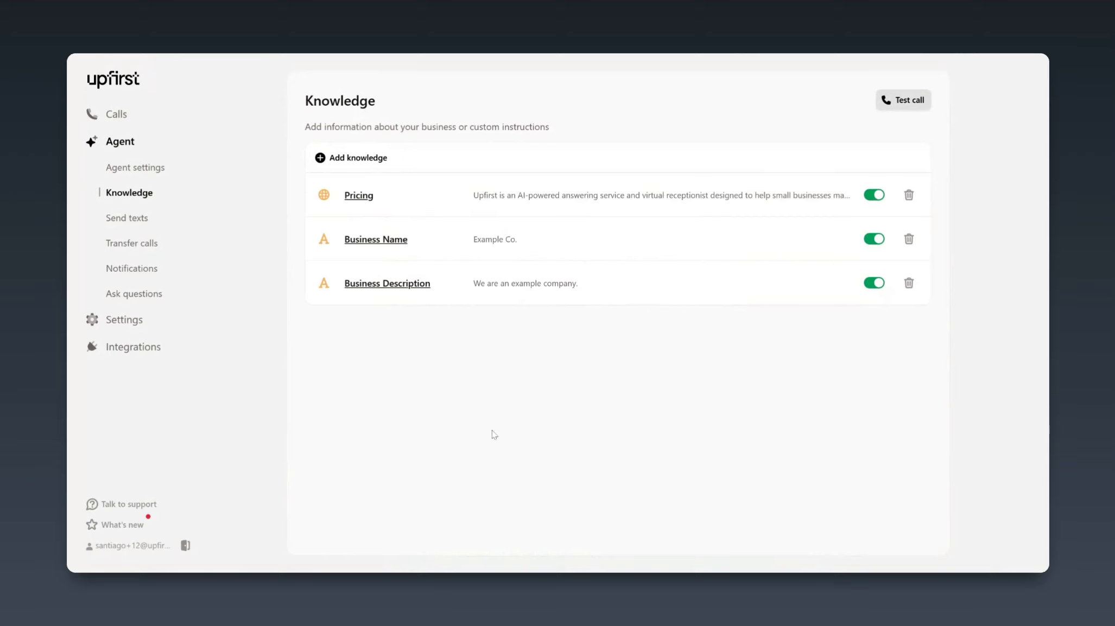
# Start a custom knowledge entry titled "Returning Customers"
pyautogui.click(347, 157)
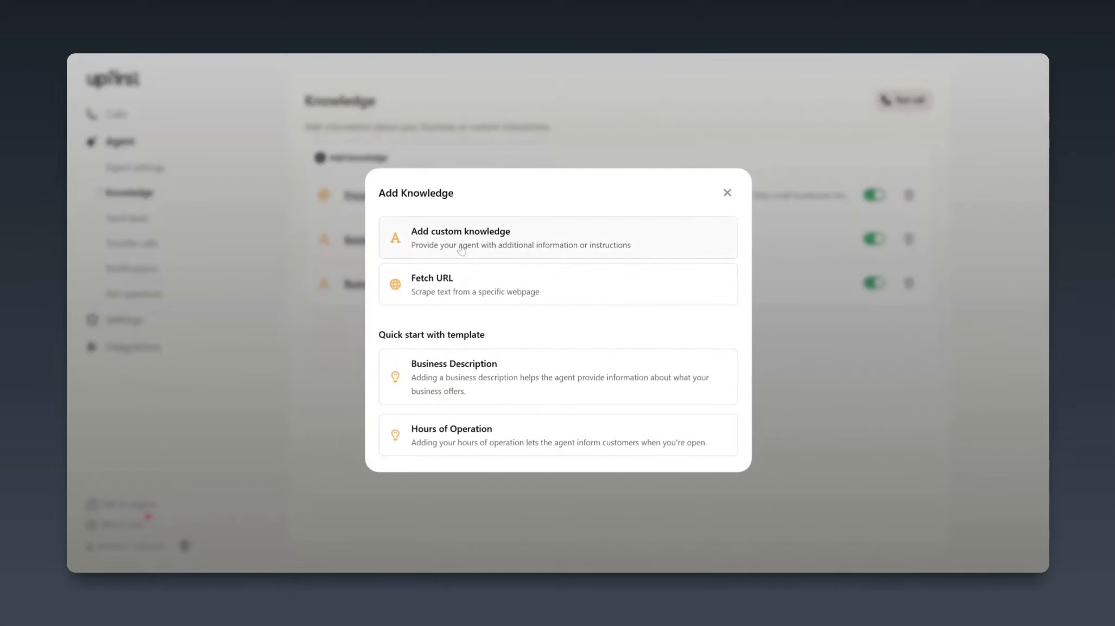
pyautogui.click(462, 249)
pyautogui.click(511, 266)
pyautogui.write('Returning Customers')
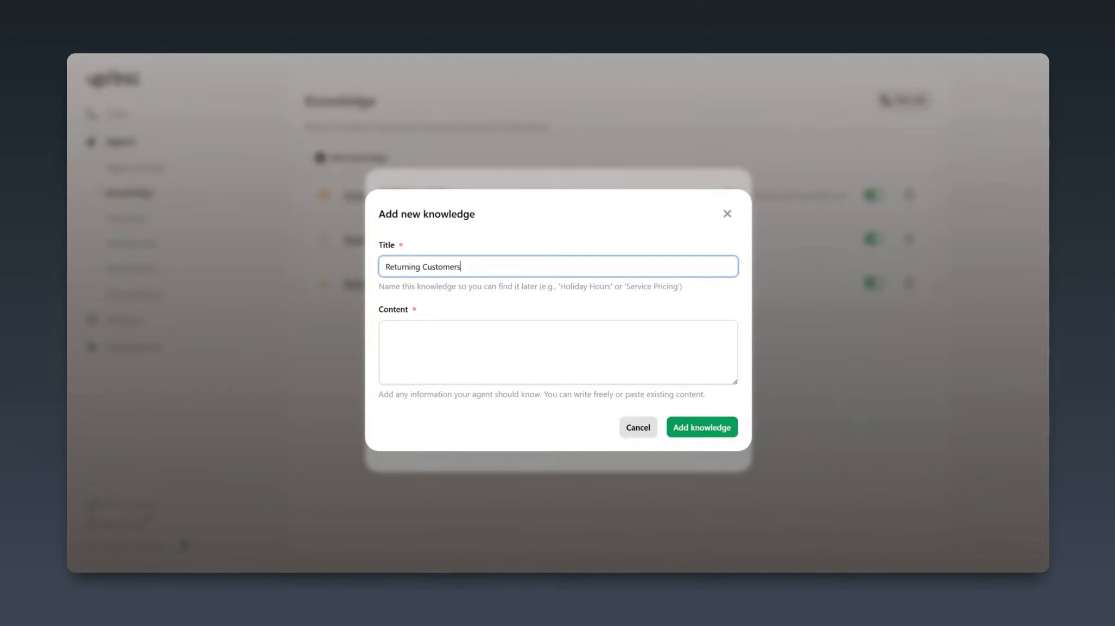
pyautogui.press('Tab')
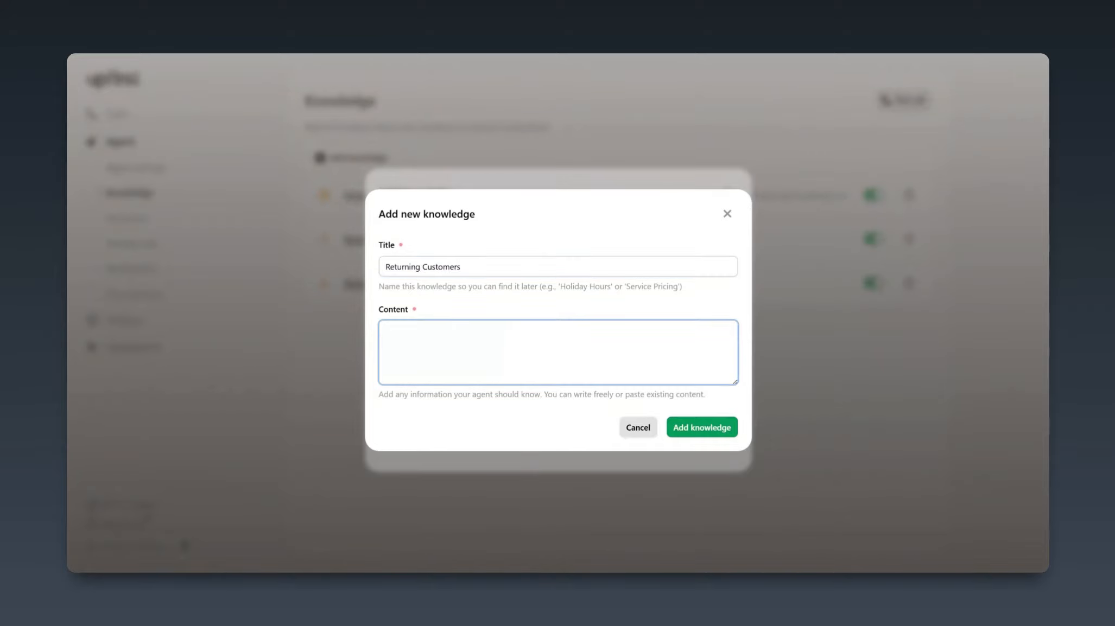
# Enter the content "If the caller is a returning customer, ask for their name, phone number, and reason for calling"
pyautogui.write('If the caller is a returning customer, ask for their name')
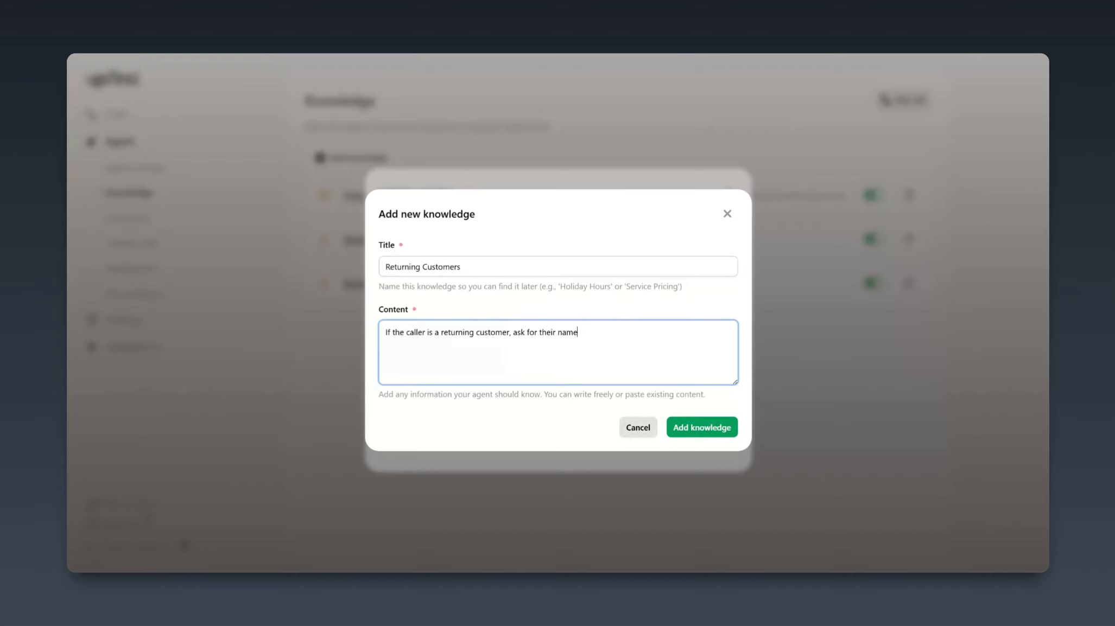
pyautogui.write(', phone number, and reason for calling. Then')
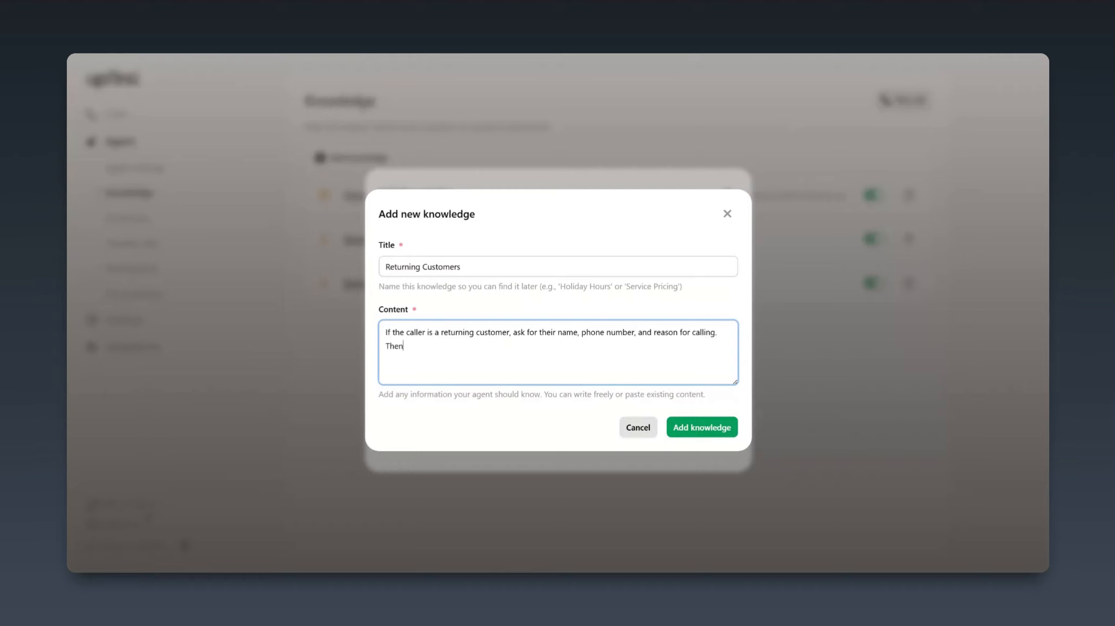
pyautogui.write(', politely let them know that someone from our team ')
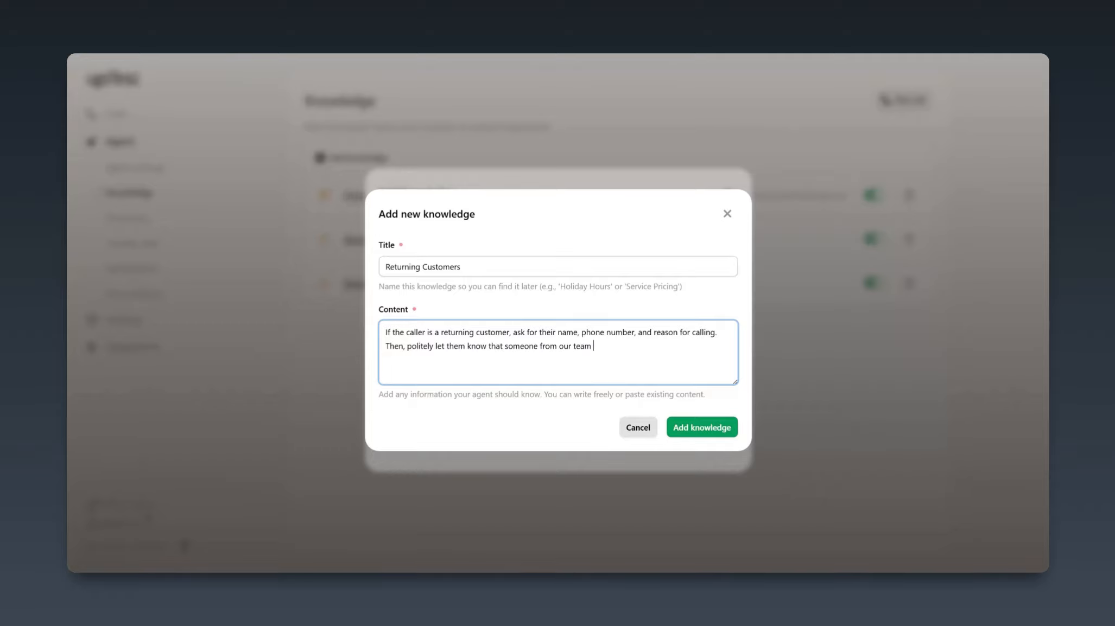
pyautogui.write('will reach out to them soon.')
# Append "Then, politely let them know that someone from our team will reach out to them soon." and add the returning-customers entry
pyautogui.click(706, 434)
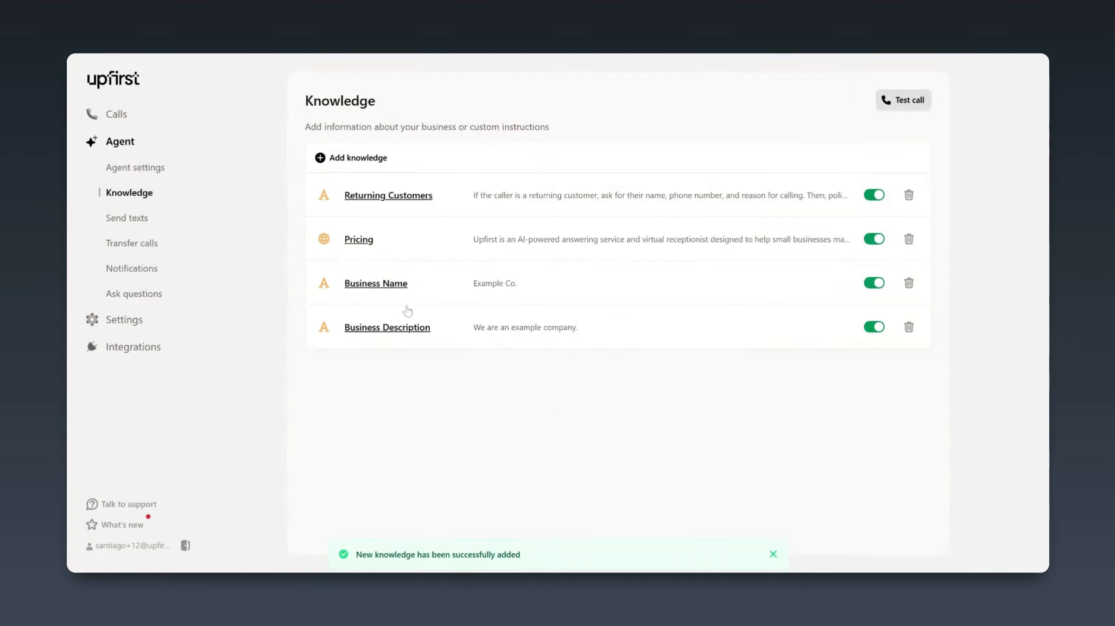
# Start a custom knowledge entry titled "New customers"
pyautogui.click(336, 157)
pyautogui.click(480, 247)
pyautogui.write('New customers')
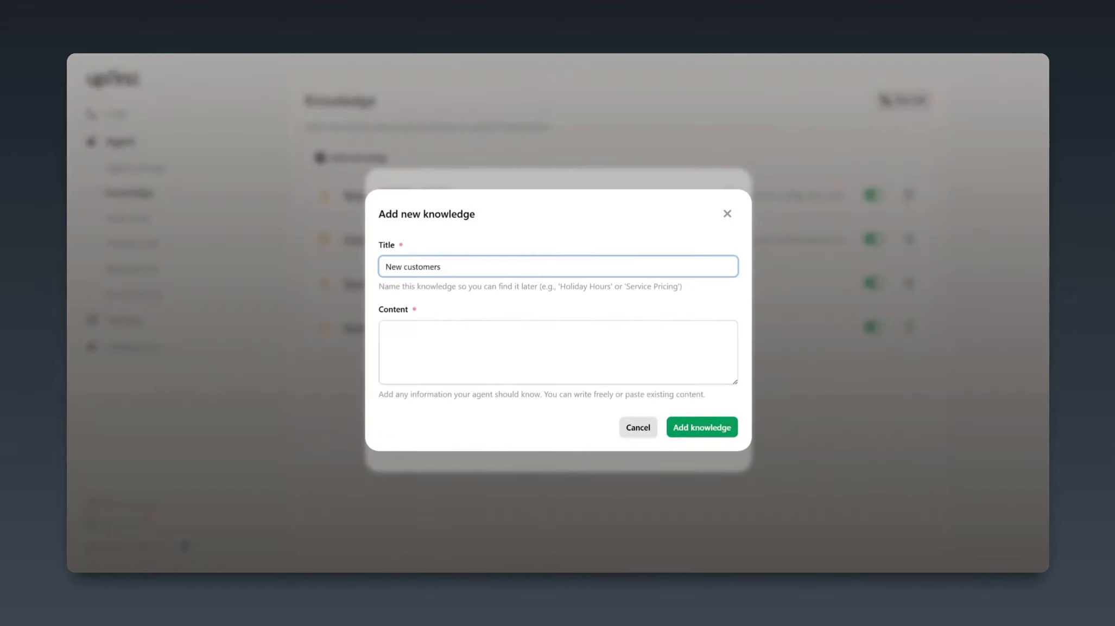
pyautogui.press('Tab')
# Add the entry containing "If the caller is a new customer, ask for their name, phone number, email address, and what type of service they are interested in."
pyautogui.write('If the caller is a new ')
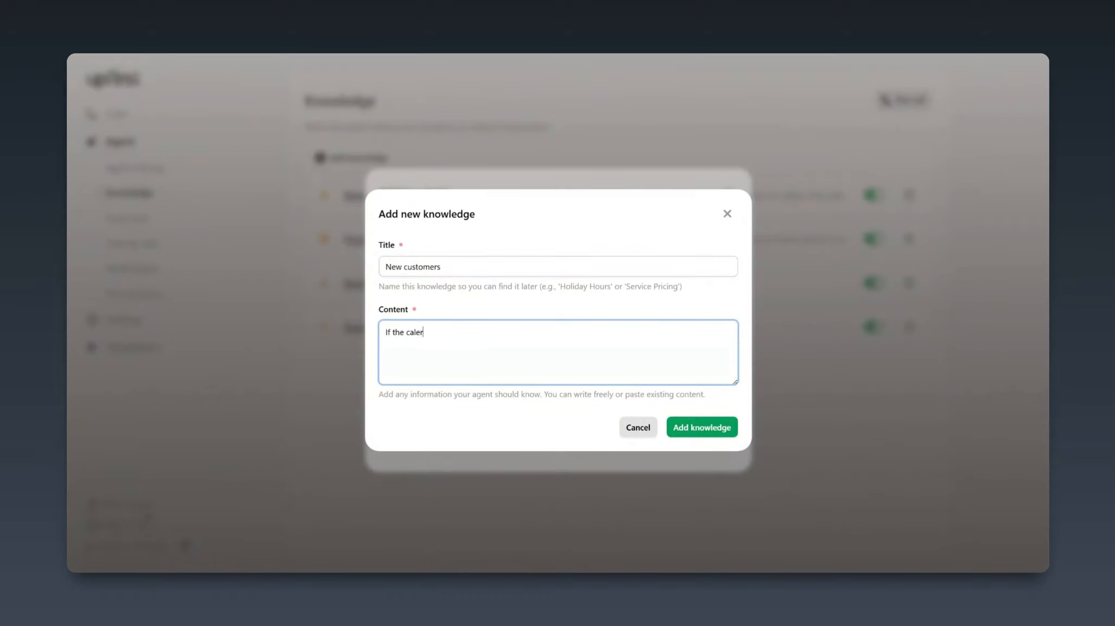
pyautogui.write('customer, ask for their name, ph')
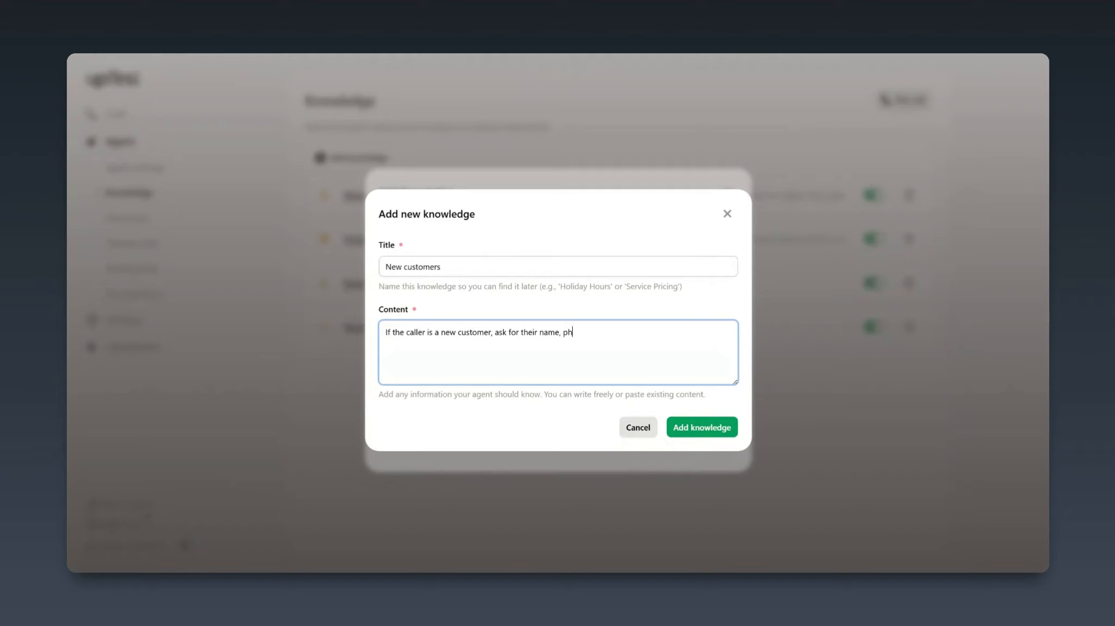
pyautogui.write('one number, email address, and what type of service they are interested in.')
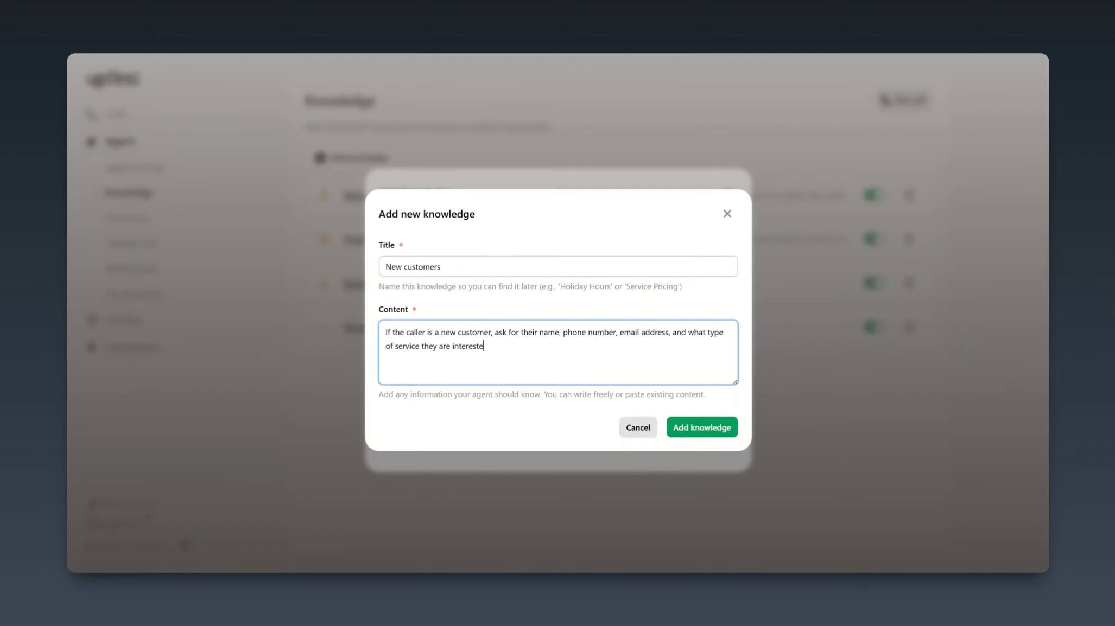
pyautogui.click(702, 429)
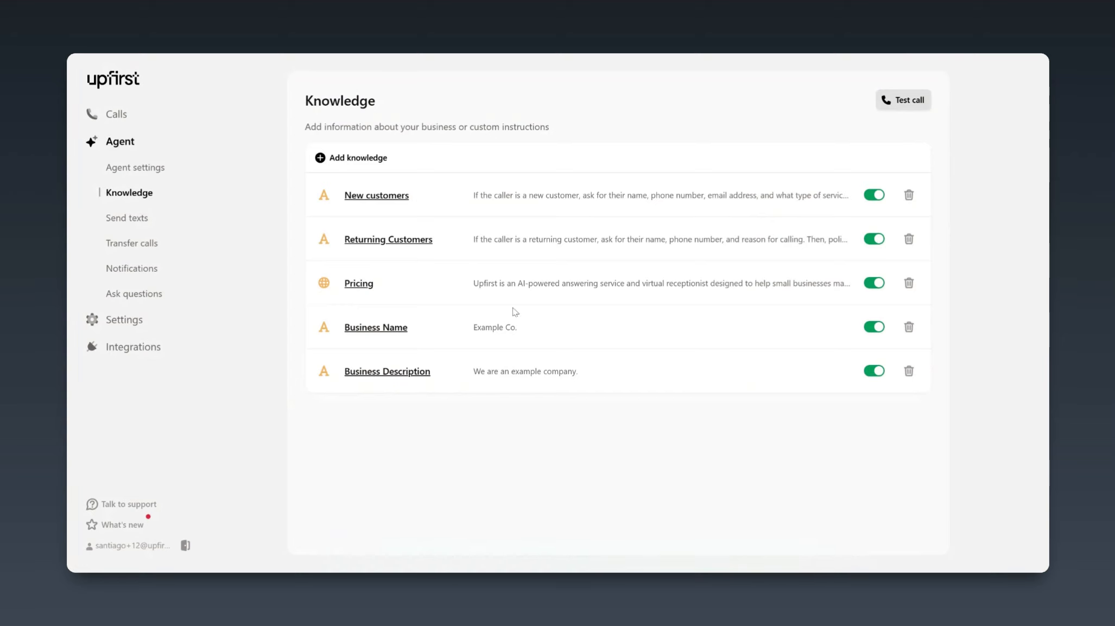
# Start a custom knowledge entry titled "Edit a reservation"
pyautogui.click(353, 158)
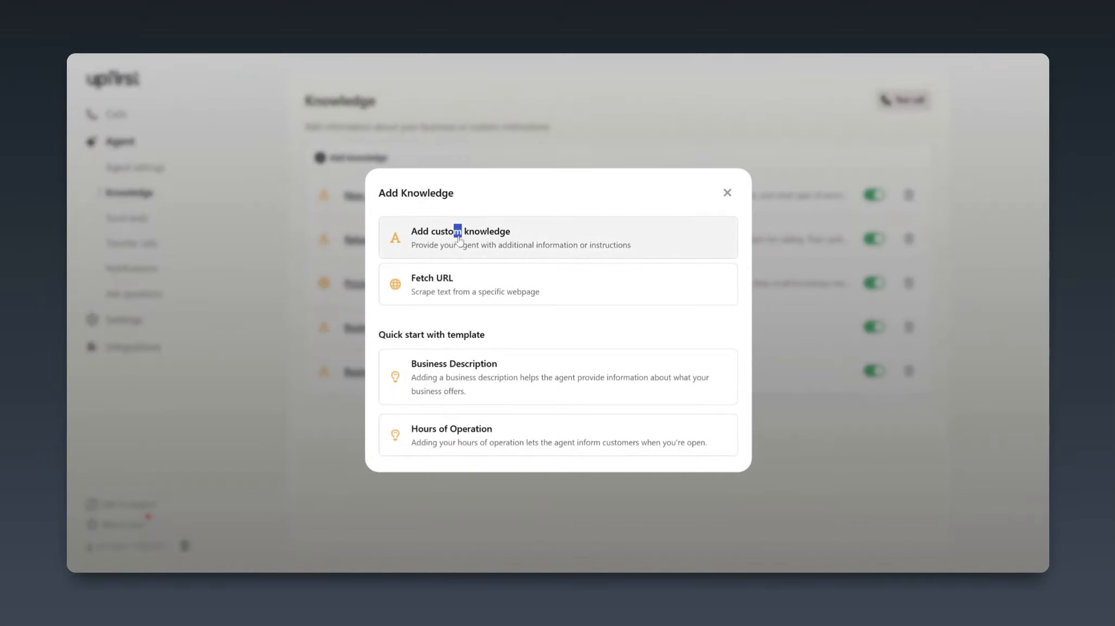
pyautogui.click(458, 240)
pyautogui.write('Edit a reservation')
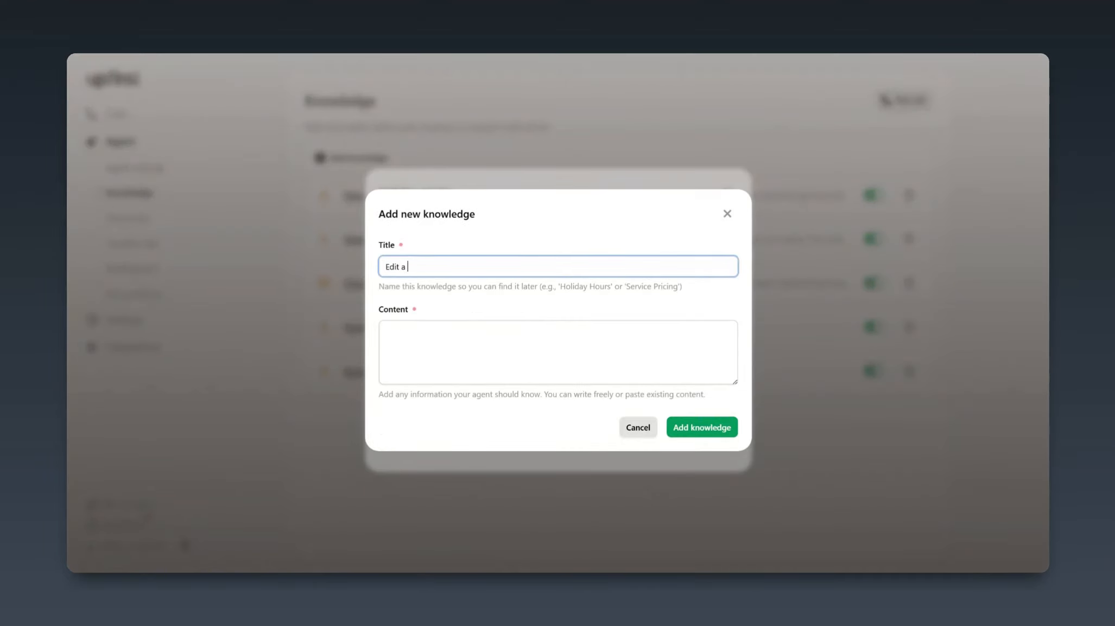
pyautogui.press('Tab')
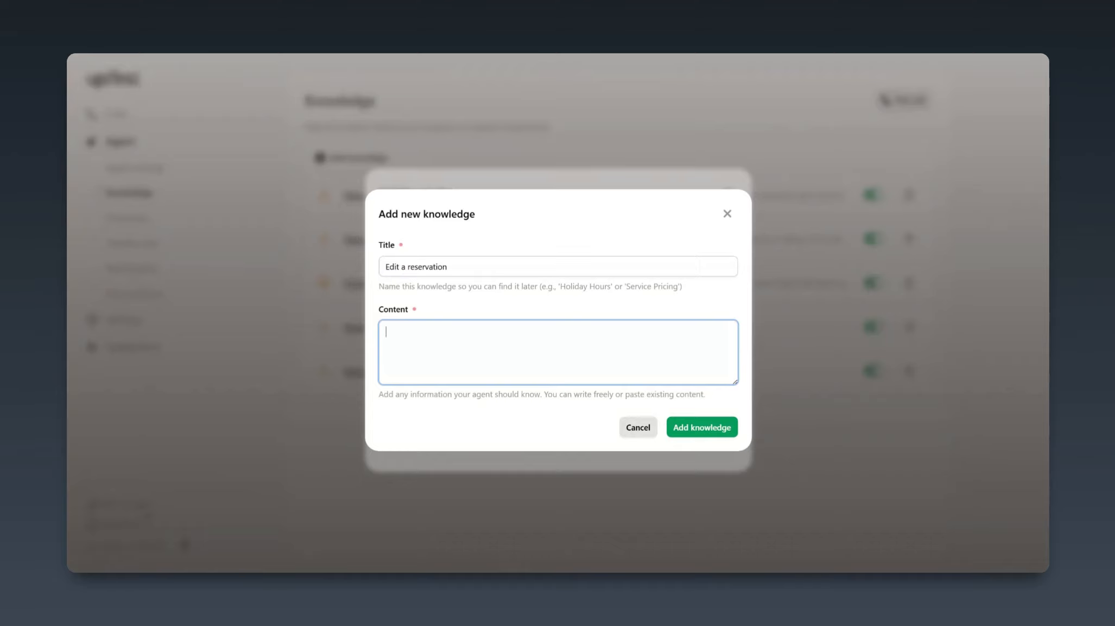
# Enter the content "If a customer wants to reschedule or cancel a reservation, ask for their name, the service that was booked, and the requested change"
pyautogui.write('stomer wants to reschedule or cancel a reservation, ask for their name, the service that was booked, and the requested change. Let them k')
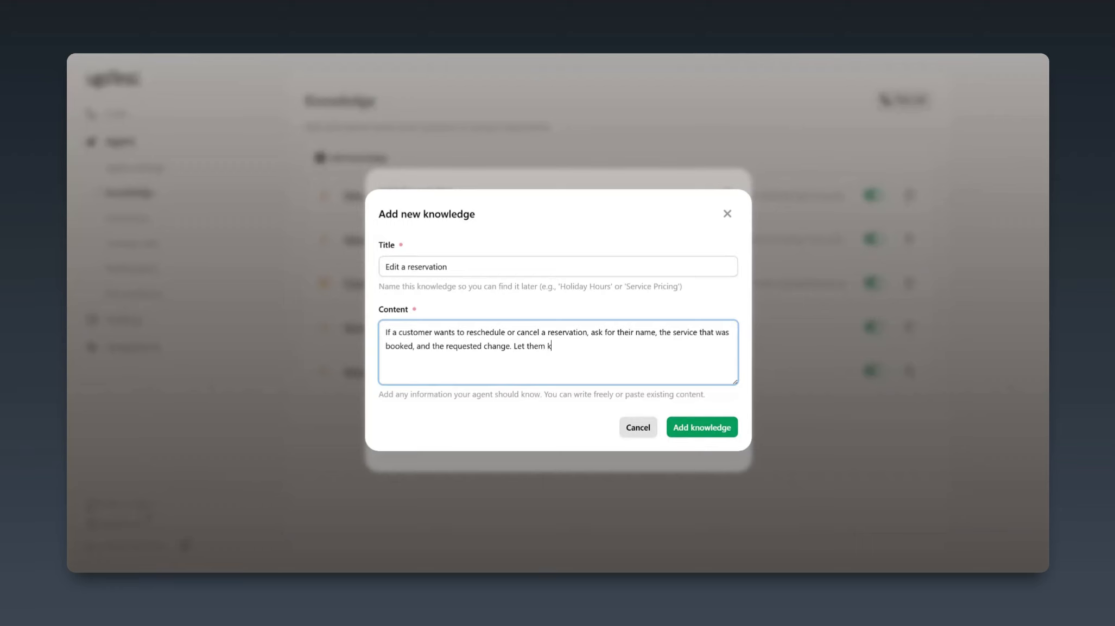
pyautogui.write('now that someone from our team will f')
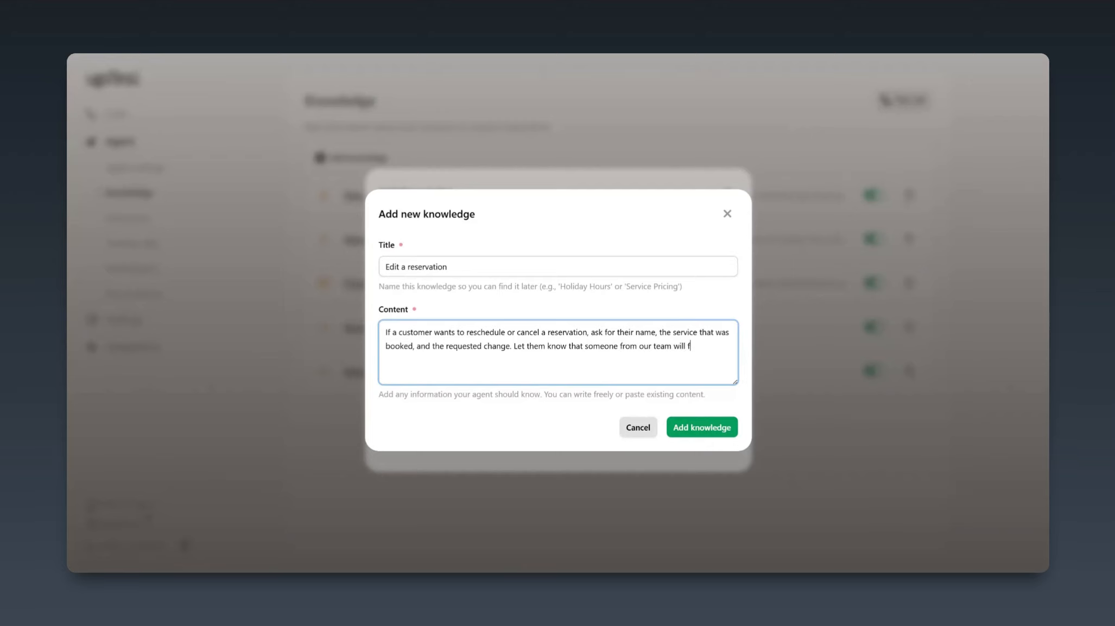
pyautogui.write('ollow up shortly.')
# Append "Let them know that someone from our team will follow up shortly" and add the reservation entry
pyautogui.click(708, 428)
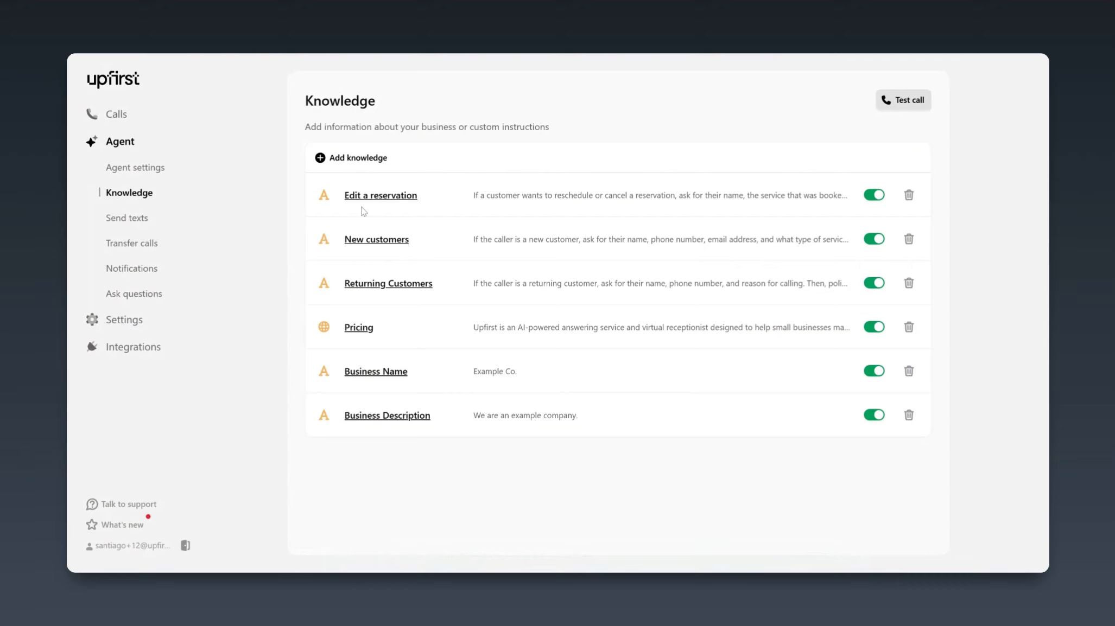
# Start a custom knowledge entry titled "Appointment deposit"
pyautogui.click(374, 158)
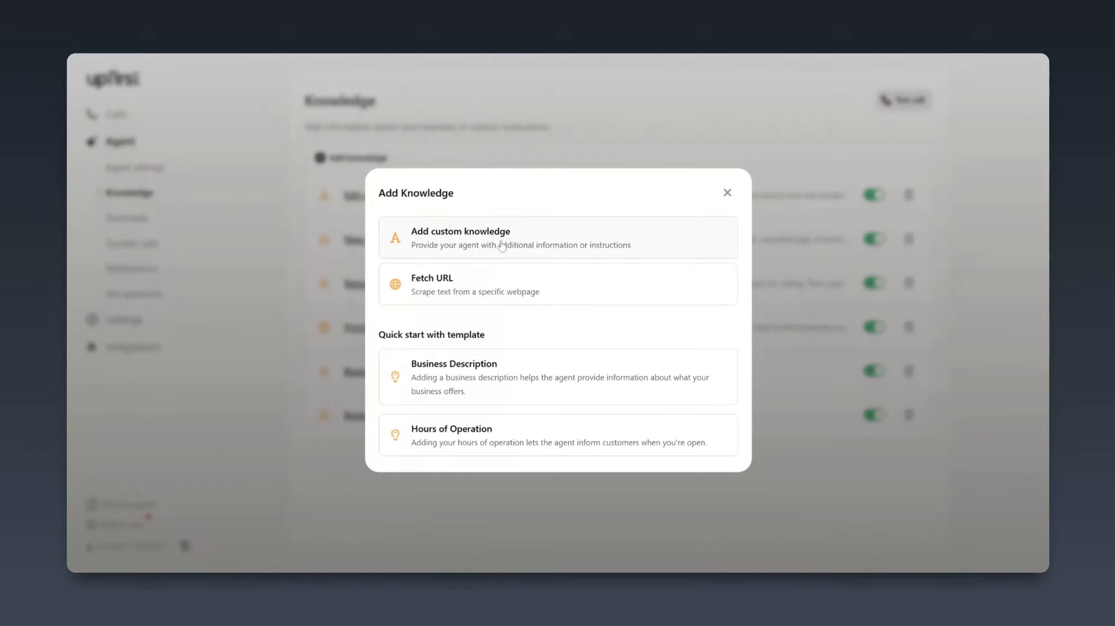
pyautogui.click(502, 246)
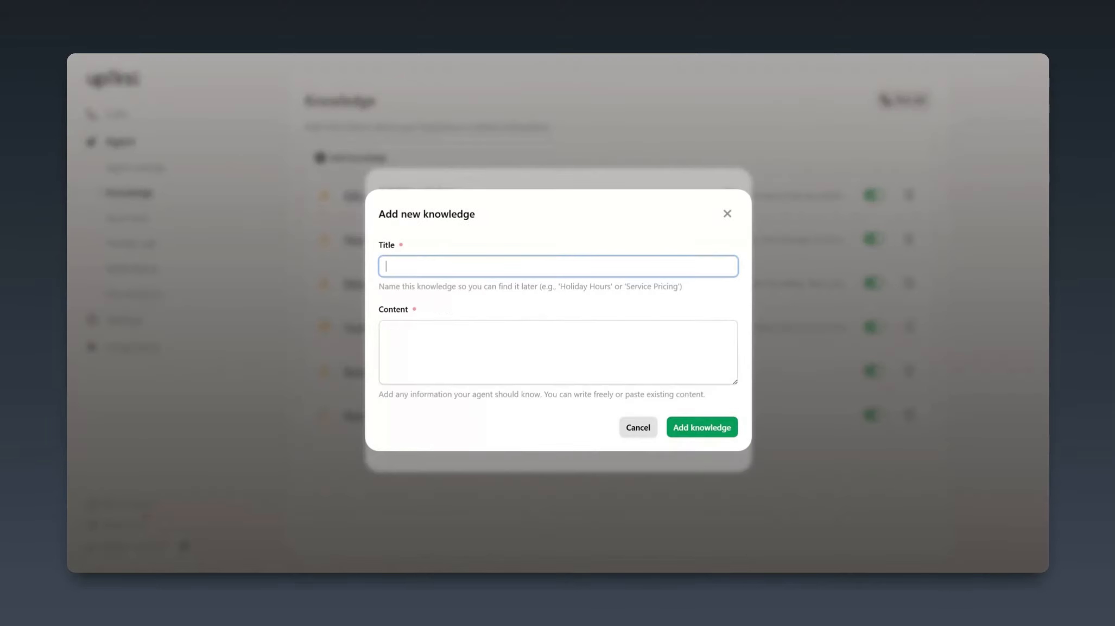
pyautogui.write('Appointment deposit')
pyautogui.press('Tab')
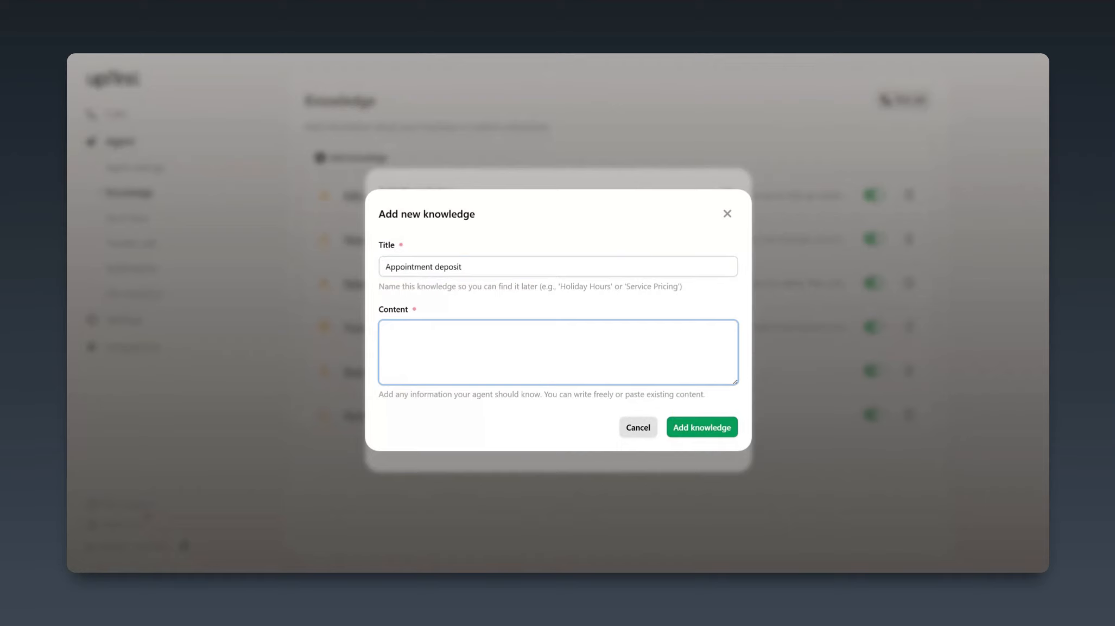
# Enter the content 'After gathering customer info, let them know: "We require a $50 minimum deposit for inspections'
pyautogui.write('After gathering customer info, let them know:')
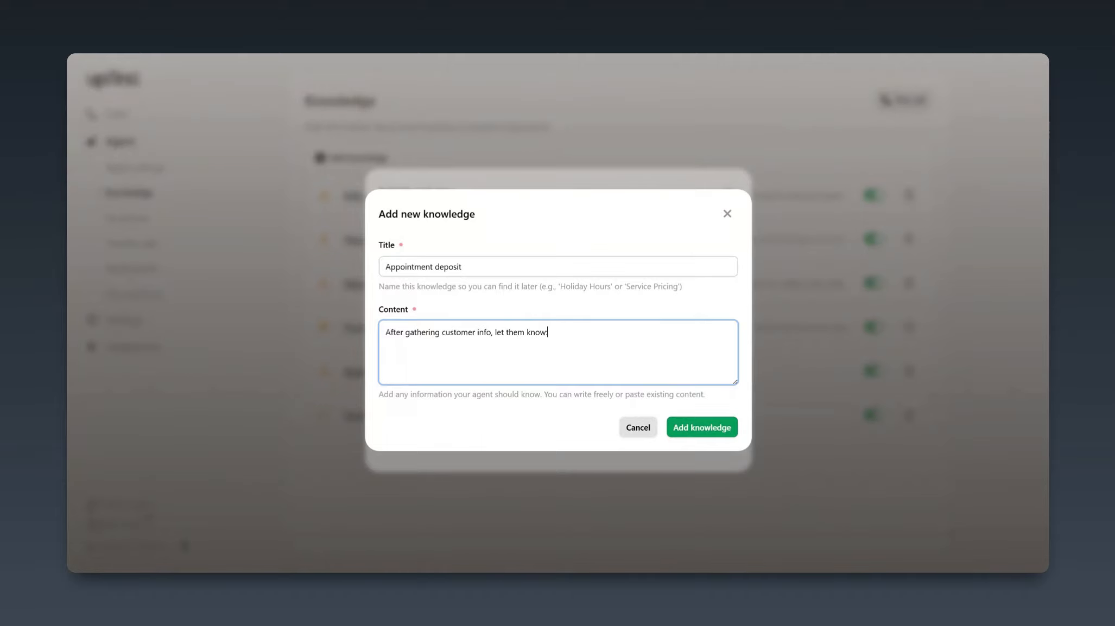
pyautogui.write(' "We reaqui')
pyautogui.press('BackSpace')
pyautogui.press('BackSpace')
pyautogui.press('BackSpace')
pyautogui.press('BackSpace')
pyautogui.write('quire a %')
pyautogui.press('BackSpace')
pyautogui.write('$50 minimum deposit for inspections. Someone from our team will contact you to confirm the appointment and collect payment details.')
# Finish the content with "Someone from our team will contact you to confirm the appointment and collect payment details." and add the entry
pyautogui.click(702, 428)
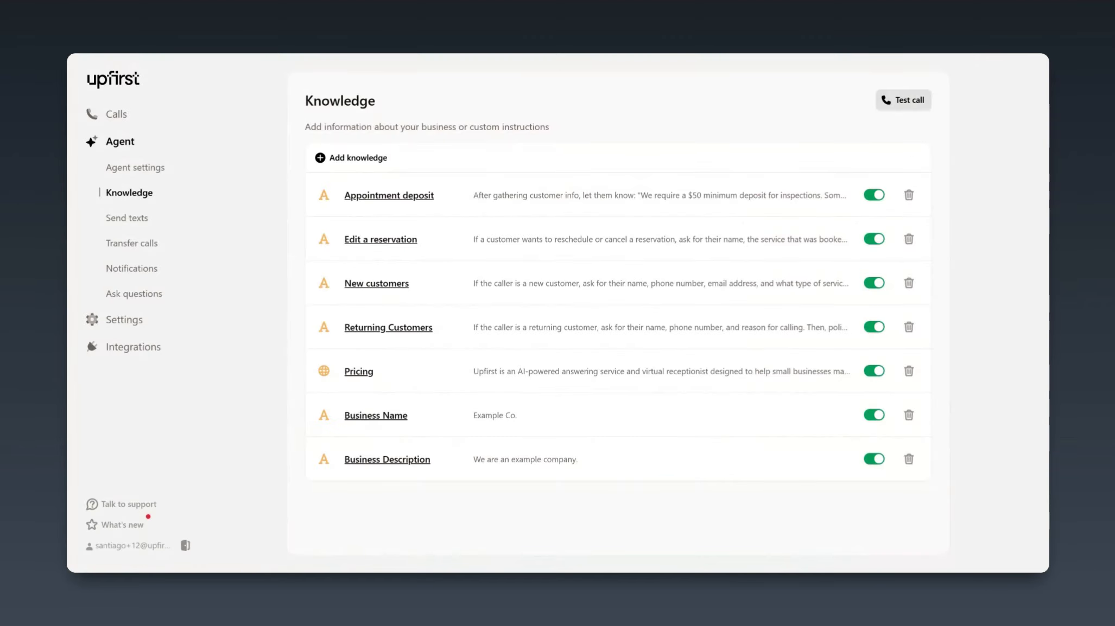